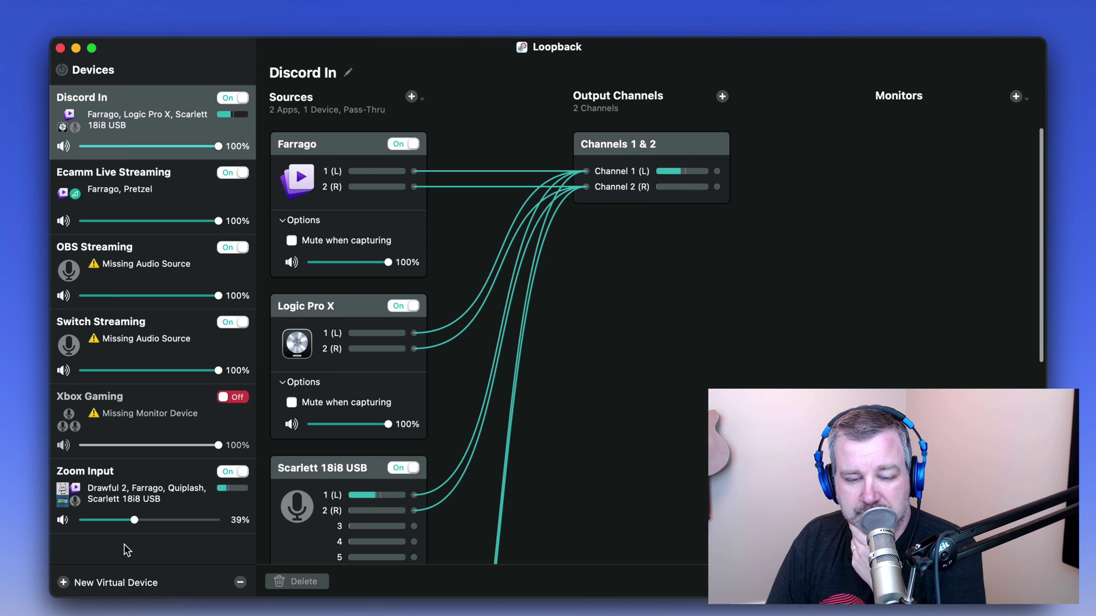
Create a Loopback virtual device named 'Mic Sweetener Pass Through', then return to Audio Hijack
{"action": "left_click", "coordinate": [63, 582]}
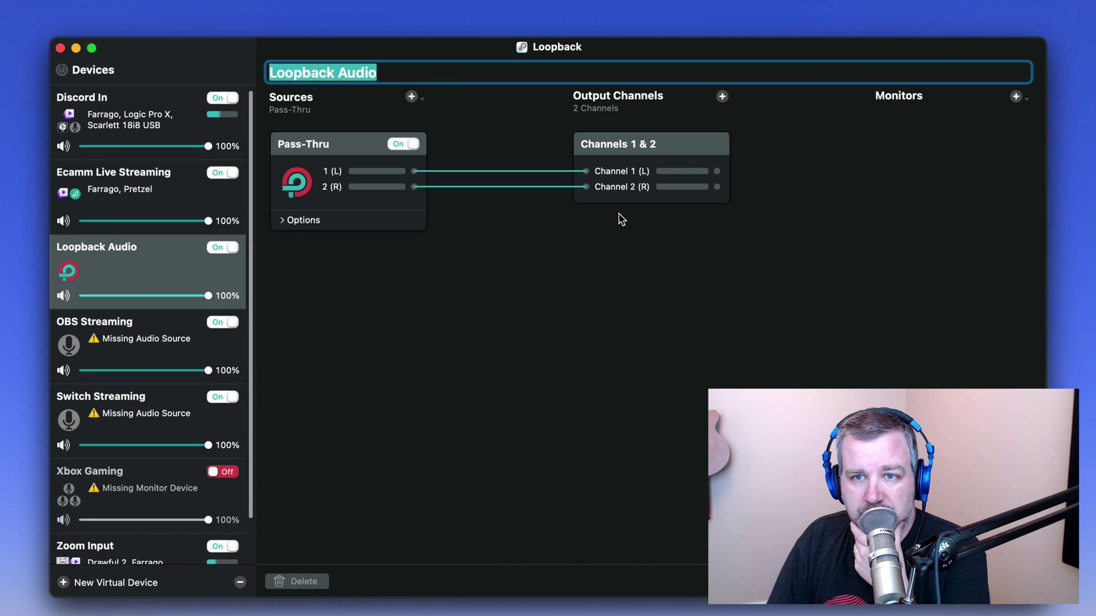
{"action": "type", "text": "Mic Sweet"}
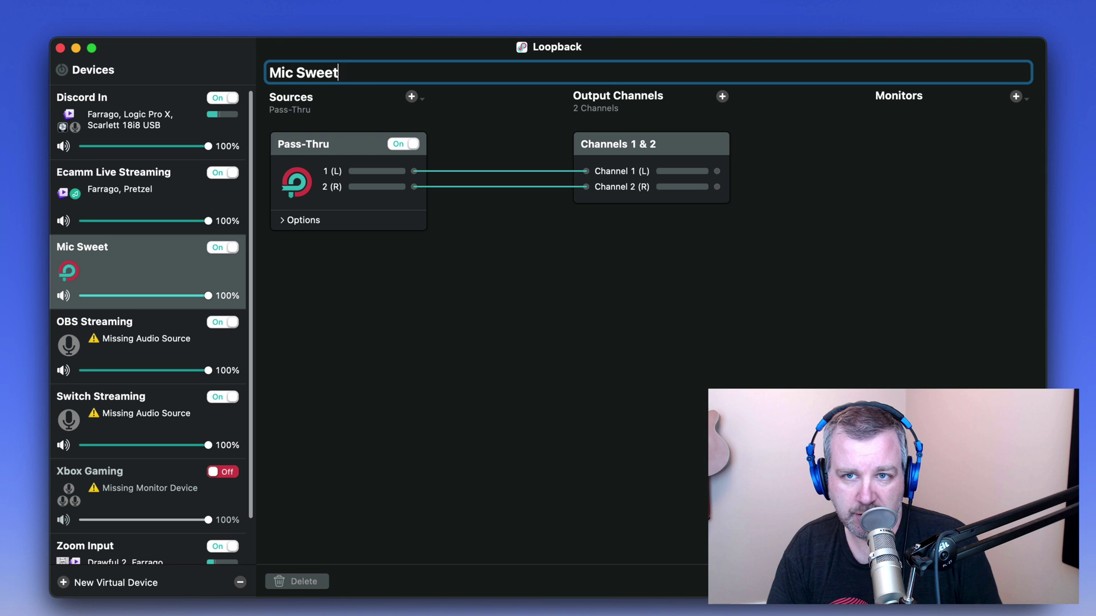
{"action": "type", "text": "ener Pass Through"}
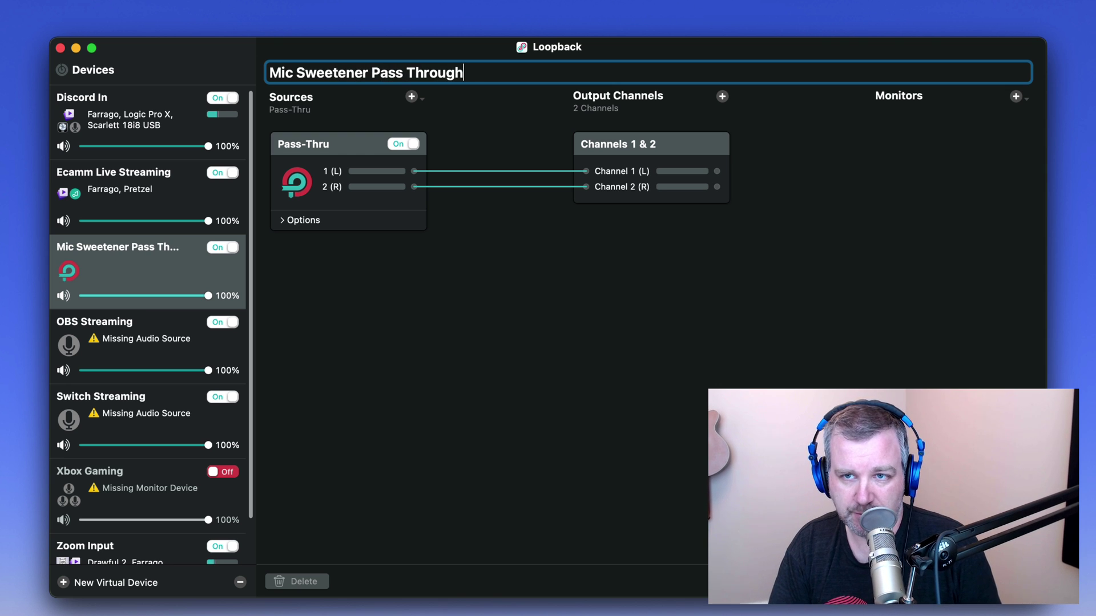
{"action": "key", "text": "Return"}
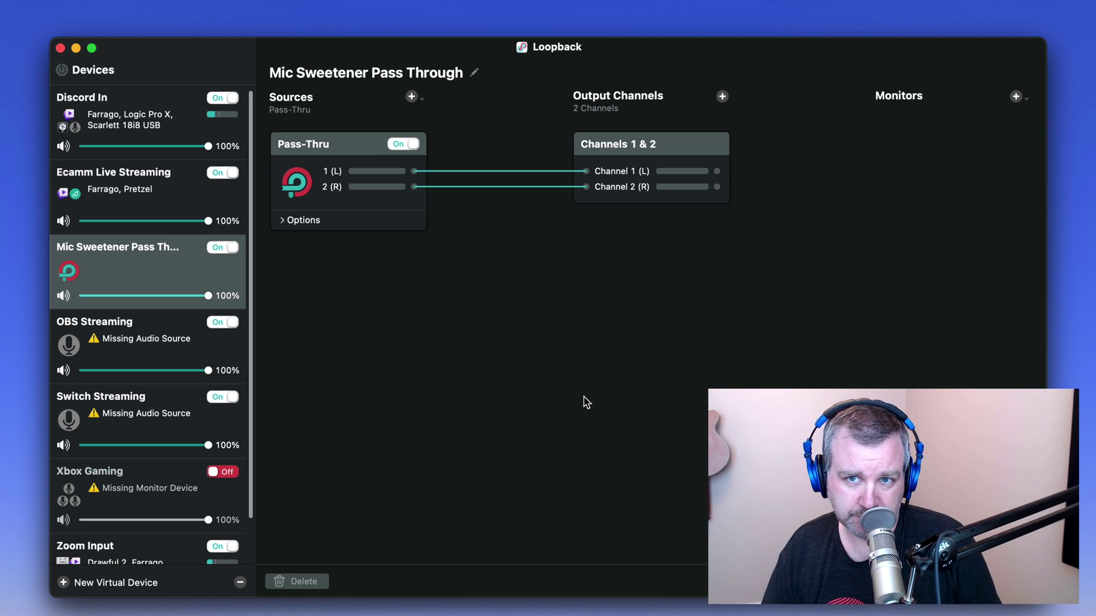
{"action": "key", "text": "super+Tab"}
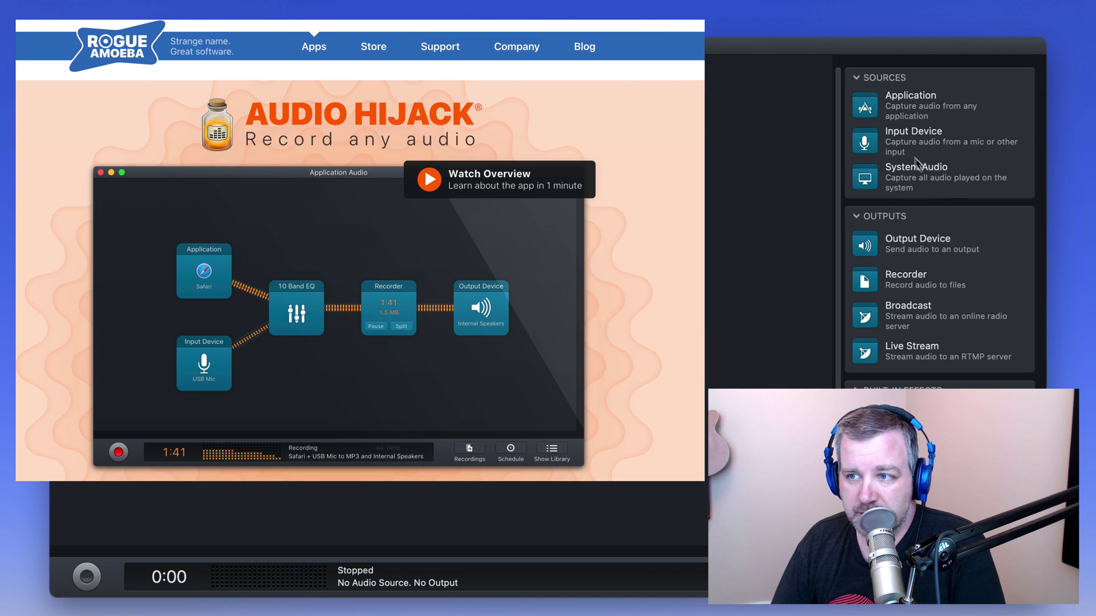
Add an Input Device source and set its left and right channels to input 1
{"action": "left_click_drag", "start_coordinate": [913, 142], "coordinate": [176, 200]}
{"action": "left_click", "coordinate": [175, 215]}
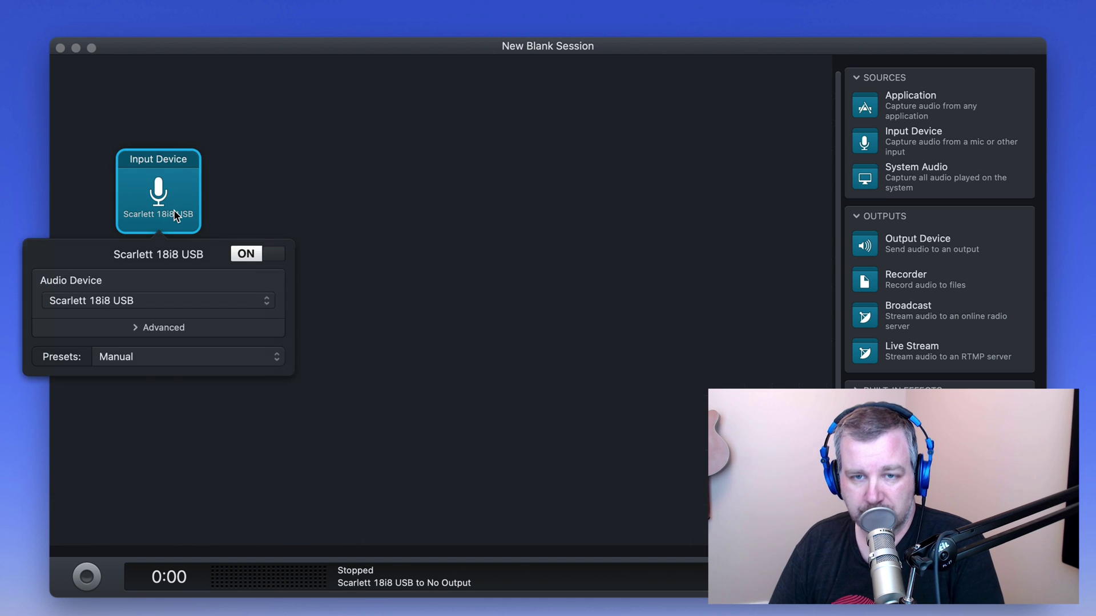
{"action": "left_click", "coordinate": [165, 328]}
{"action": "left_click", "coordinate": [190, 353]}
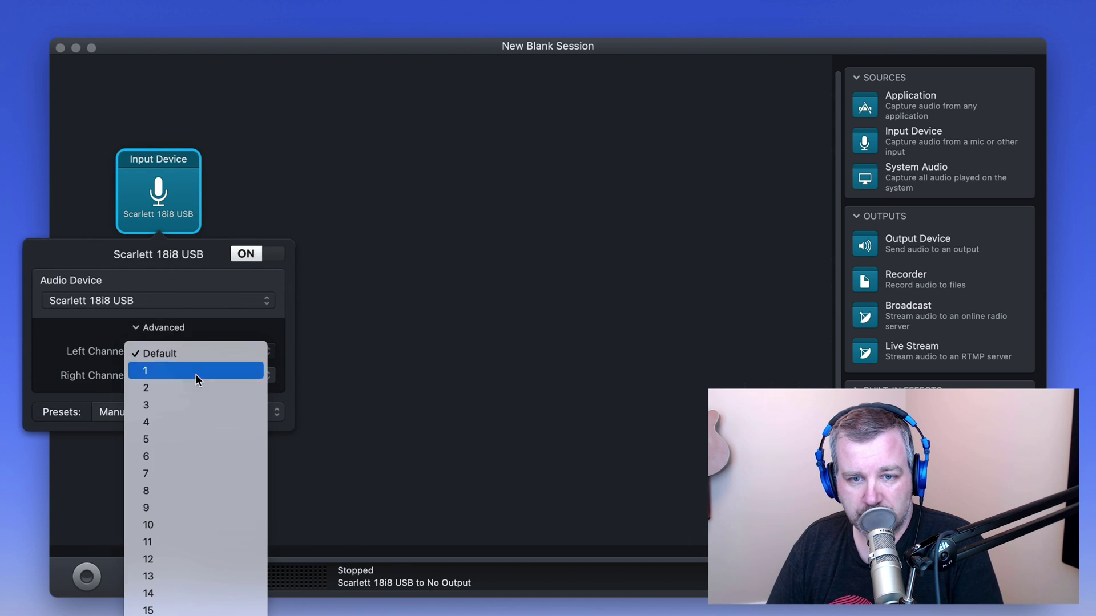
{"action": "left_click", "coordinate": [196, 372]}
{"action": "left_click", "coordinate": [193, 377]}
{"action": "left_click", "coordinate": [192, 394]}
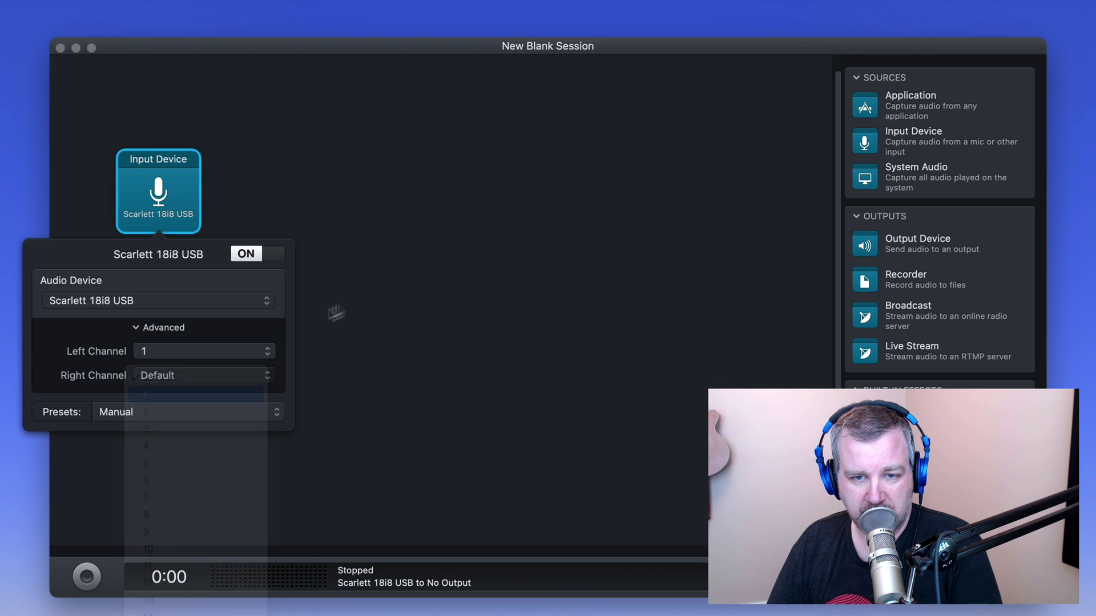
{"action": "left_click", "coordinate": [423, 295]}
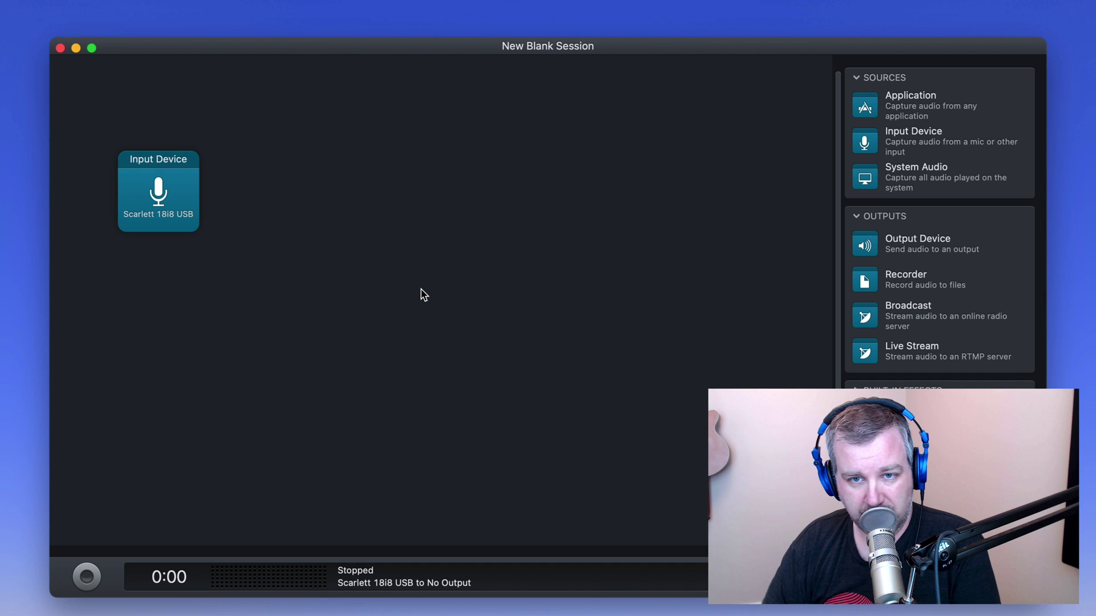
Set the input device to Scarlett 18i8 USB, with left and right on channel 1
{"action": "left_click", "coordinate": [158, 191]}
{"action": "left_click", "coordinate": [234, 301]}
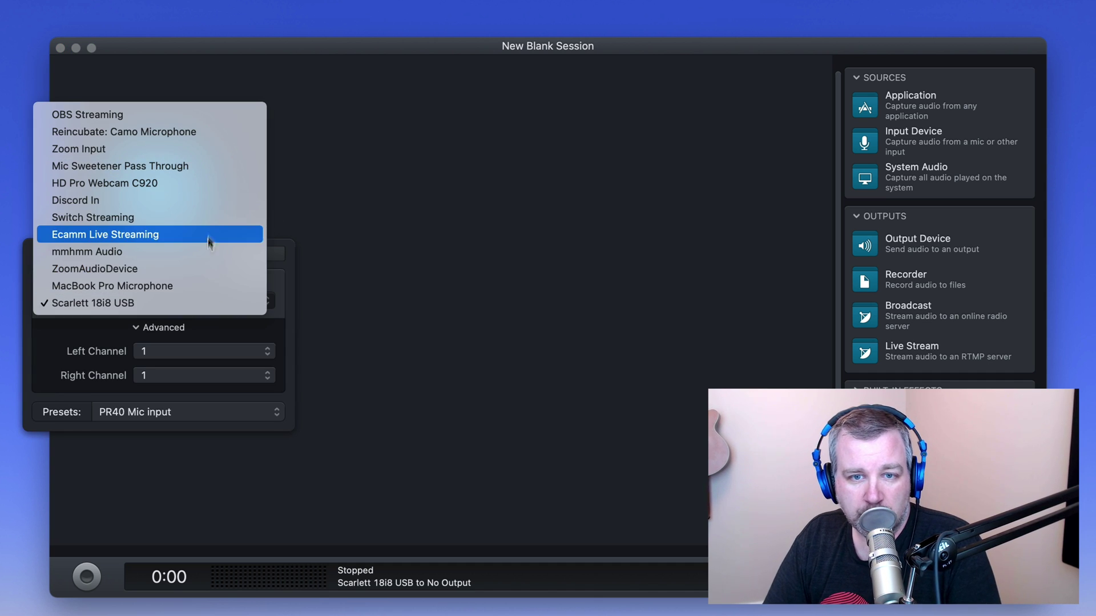
{"action": "left_click", "coordinate": [201, 286]}
{"action": "left_click", "coordinate": [214, 304]}
{"action": "left_click", "coordinate": [211, 318]}
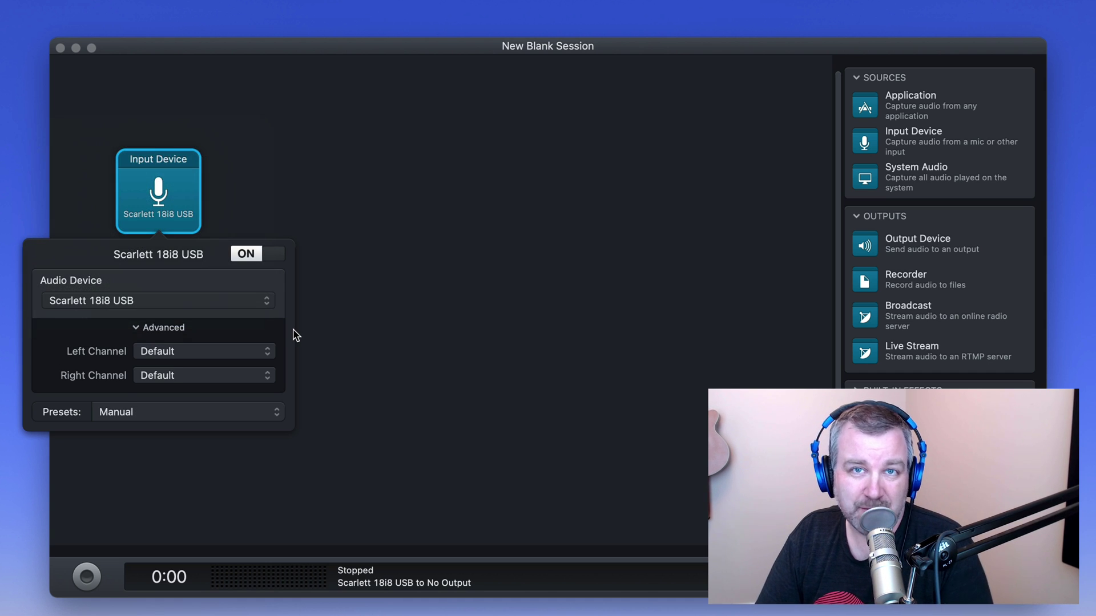
{"action": "left_click", "coordinate": [227, 352]}
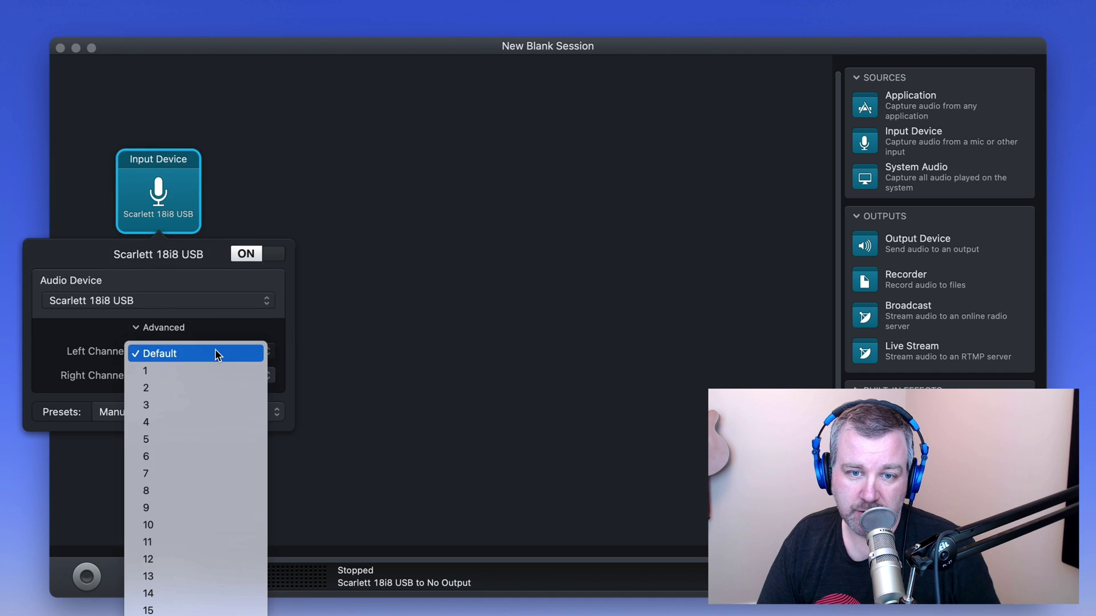
{"action": "left_click", "coordinate": [213, 369]}
{"action": "left_click", "coordinate": [205, 377]}
{"action": "left_click", "coordinate": [205, 395]}
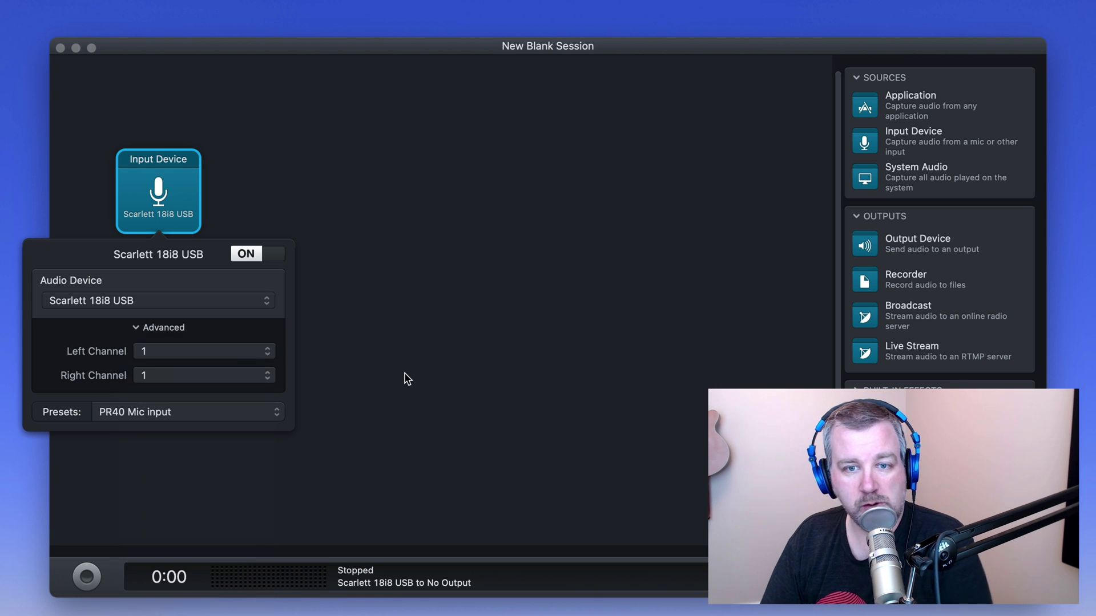
Add an AUParametricEQ effect right after the input device
{"action": "left_click", "coordinate": [404, 379]}
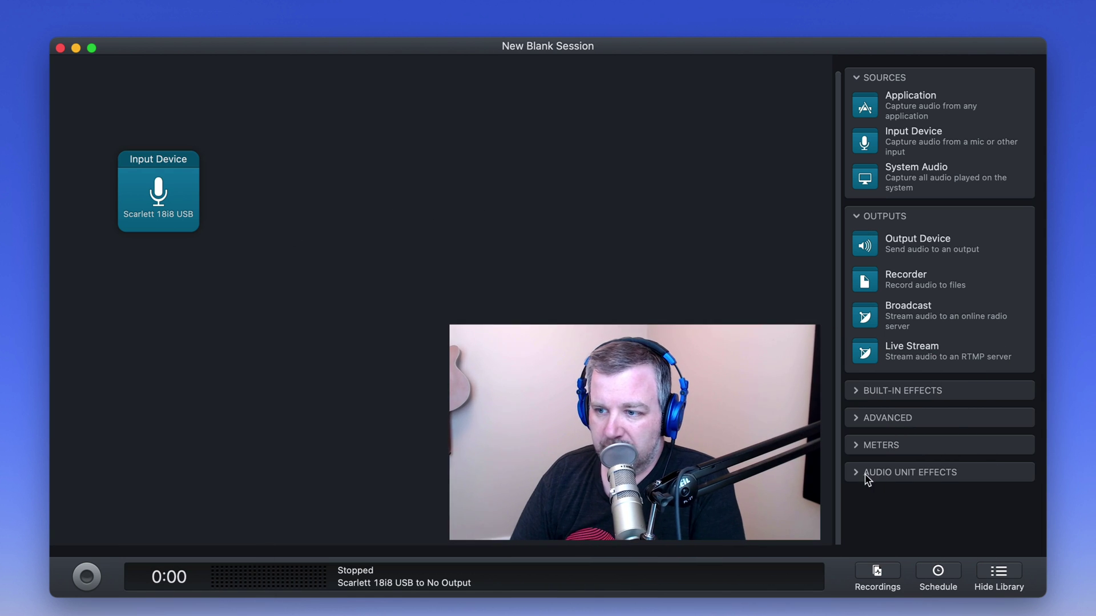
{"action": "left_click", "coordinate": [863, 473]}
{"action": "scroll", "coordinate": [902, 435], "scroll_direction": "down", "scroll_amount": 10}
{"action": "scroll", "coordinate": [902, 317], "scroll_direction": "down", "scroll_amount": 5}
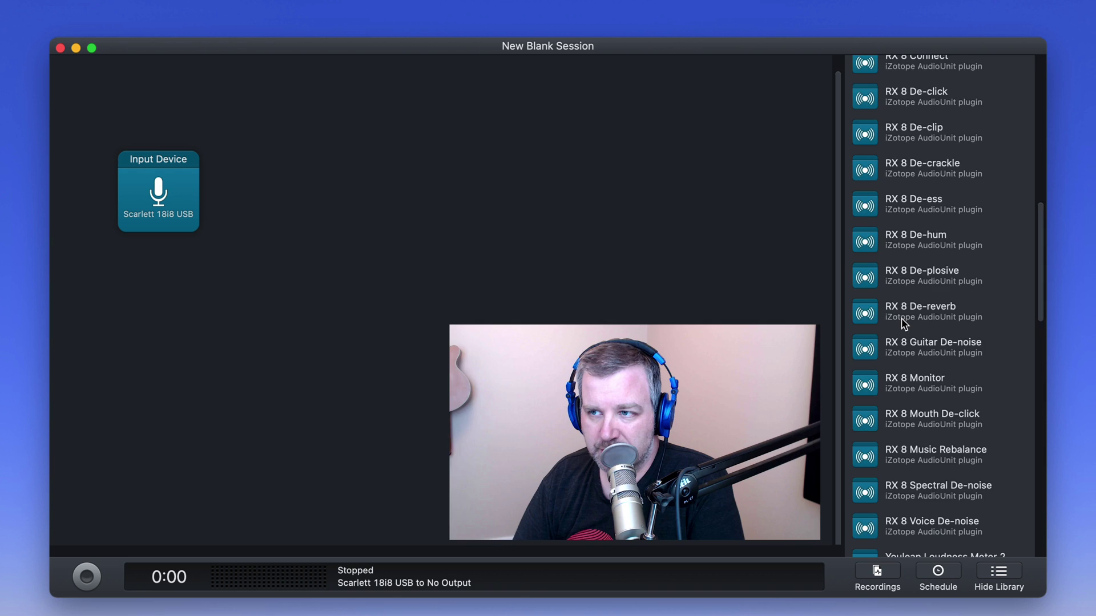
{"action": "scroll", "coordinate": [901, 317], "scroll_direction": "up", "scroll_amount": 7}
{"action": "scroll", "coordinate": [901, 318], "scroll_direction": "down", "scroll_amount": 6}
{"action": "scroll", "coordinate": [891, 314], "scroll_direction": "down", "scroll_amount": 8}
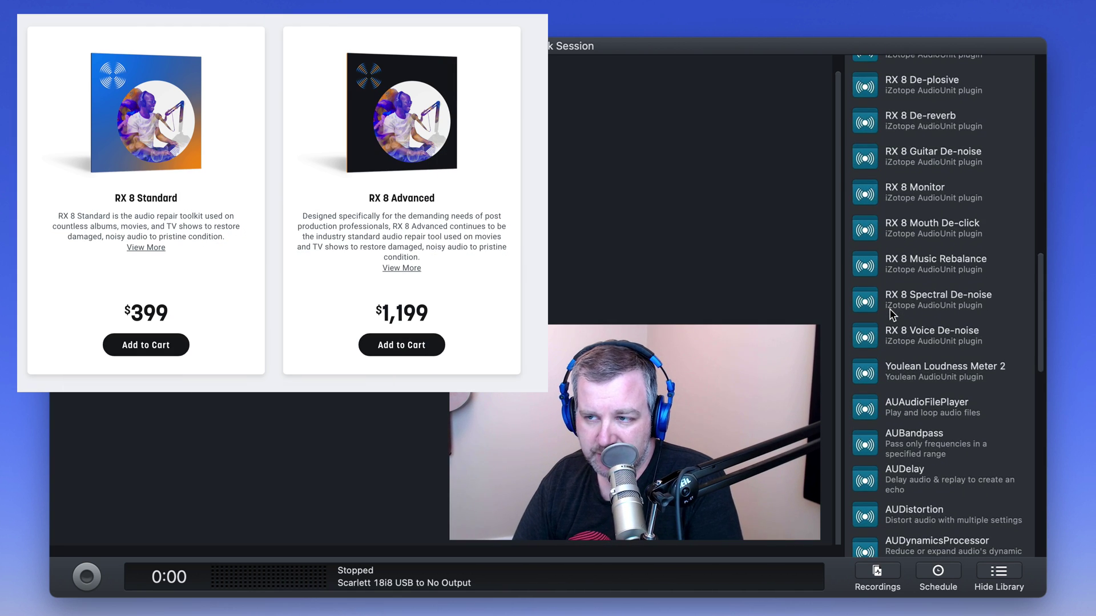
{"action": "scroll", "coordinate": [892, 314], "scroll_direction": "up", "scroll_amount": 2}
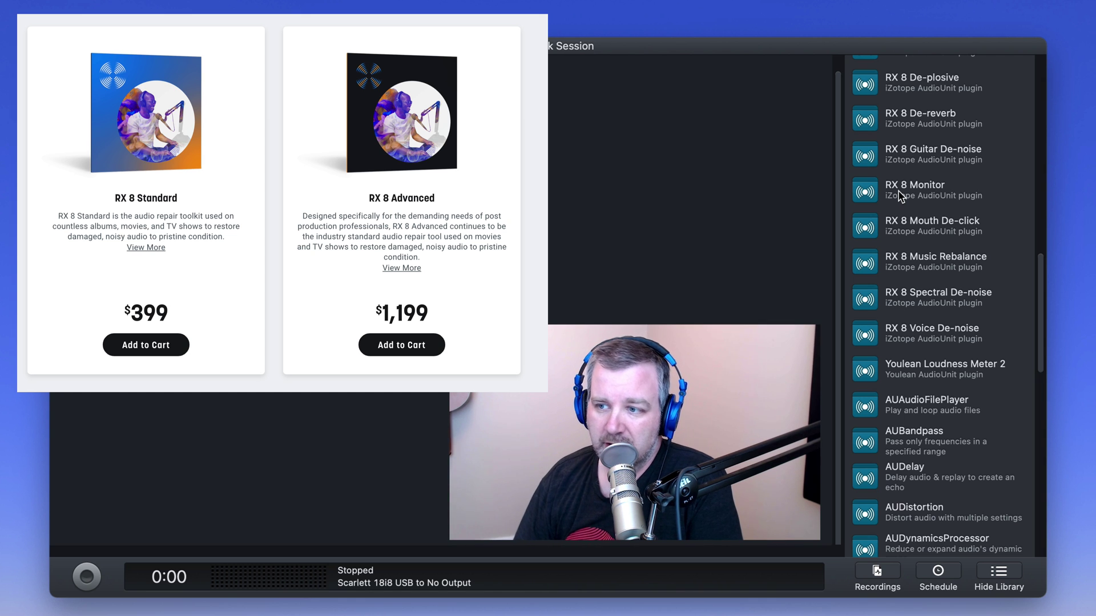
{"action": "scroll", "coordinate": [900, 333], "scroll_direction": "down", "scroll_amount": 3}
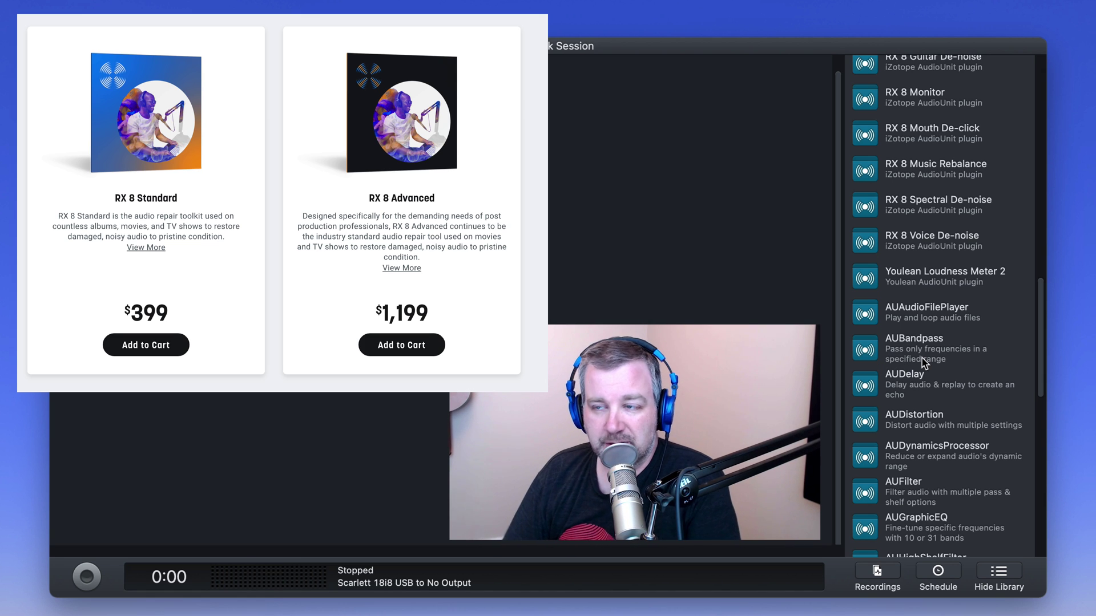
{"action": "scroll", "coordinate": [923, 363], "scroll_direction": "down", "scroll_amount": 7}
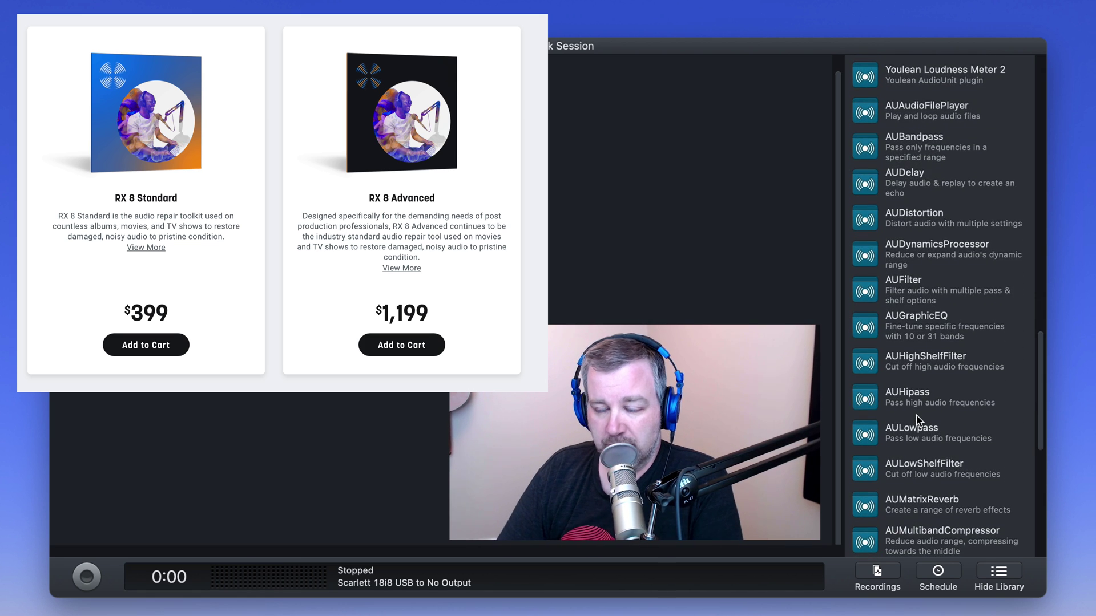
{"action": "scroll", "coordinate": [918, 425], "scroll_direction": "down", "scroll_amount": 10}
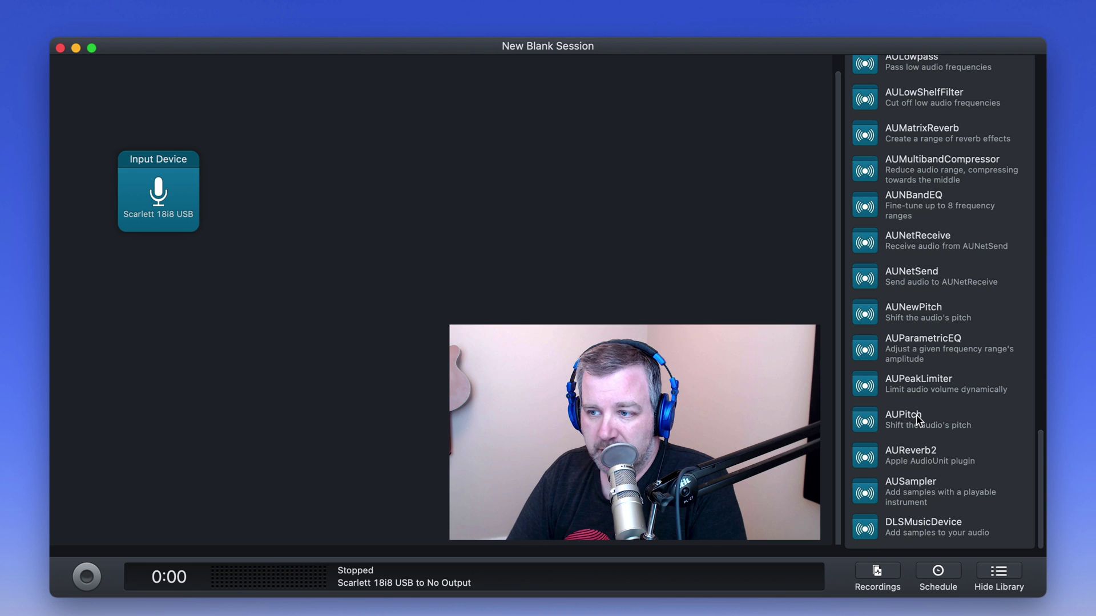
{"action": "left_click_drag", "start_coordinate": [865, 349], "coordinate": [313, 188]}
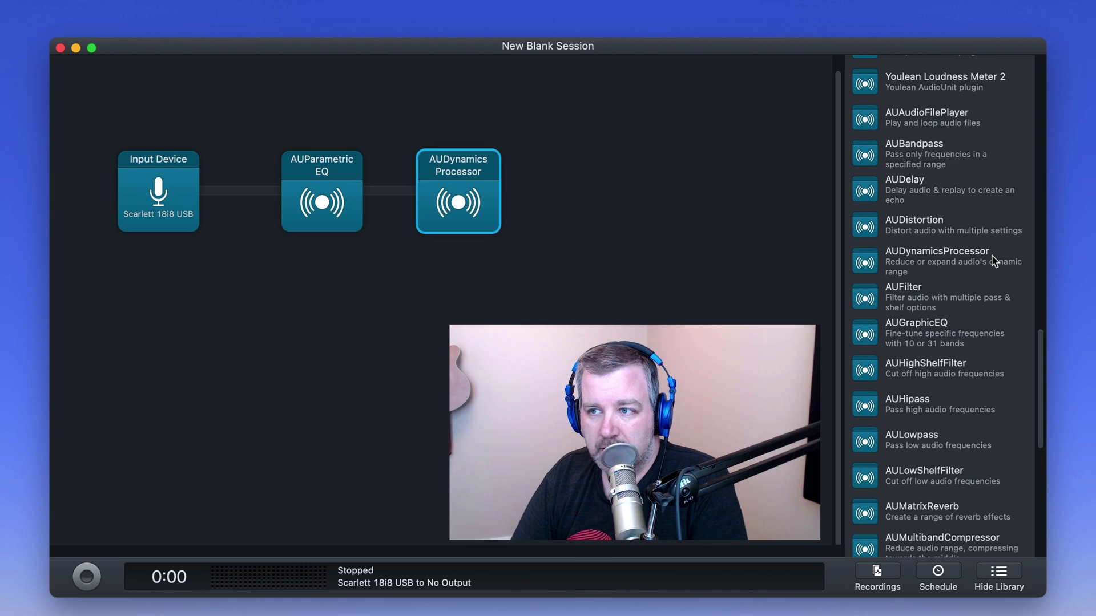
Add an Output Device at the chain's end, set to Mic Sweetener Pass Through
{"action": "scroll", "coordinate": [965, 259], "scroll_direction": "up", "scroll_amount": 15}
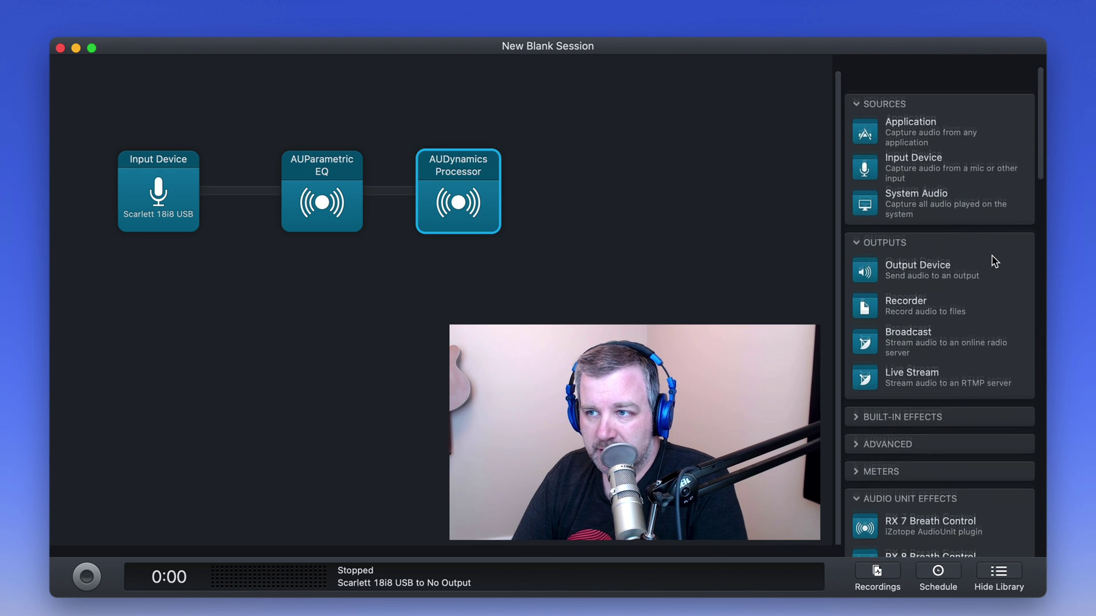
{"action": "left_click_drag", "start_coordinate": [970, 247], "coordinate": [615, 194]}
{"action": "left_click", "coordinate": [615, 194]}
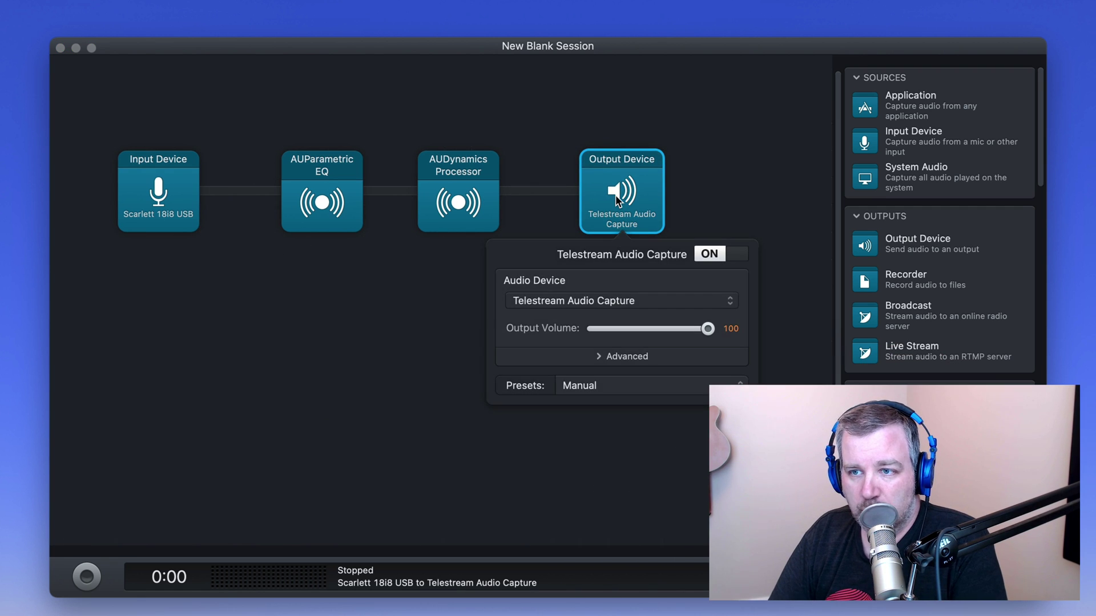
{"action": "left_click", "coordinate": [688, 302]}
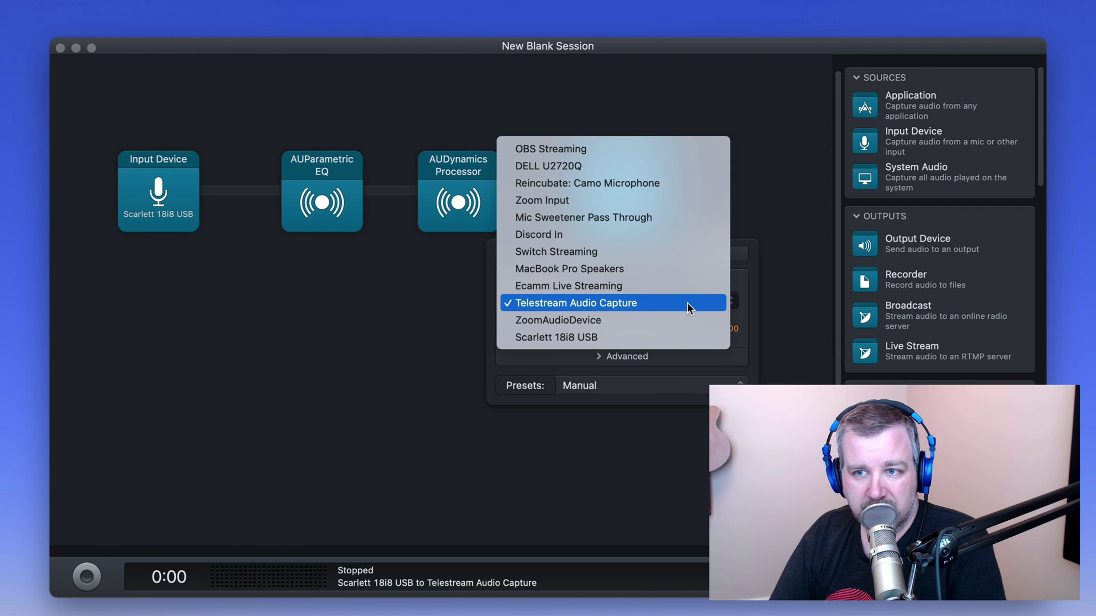
{"action": "left_click", "coordinate": [642, 220]}
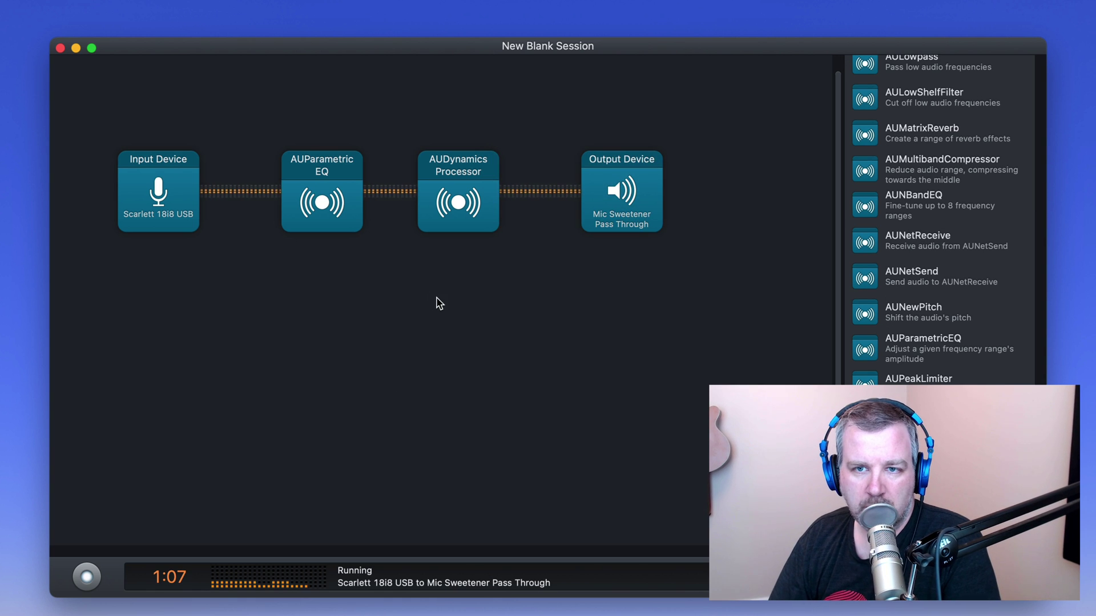
Cut the first EQ around 67 Hz by about 5.36 dB; add a second EQ boosting 11.6 kHz
{"action": "left_click", "coordinate": [320, 193]}
{"action": "left_click_drag", "start_coordinate": [386, 324], "coordinate": [246, 328]}
{"action": "scroll", "coordinate": [245, 326], "scroll_direction": "down", "scroll_amount": 5}
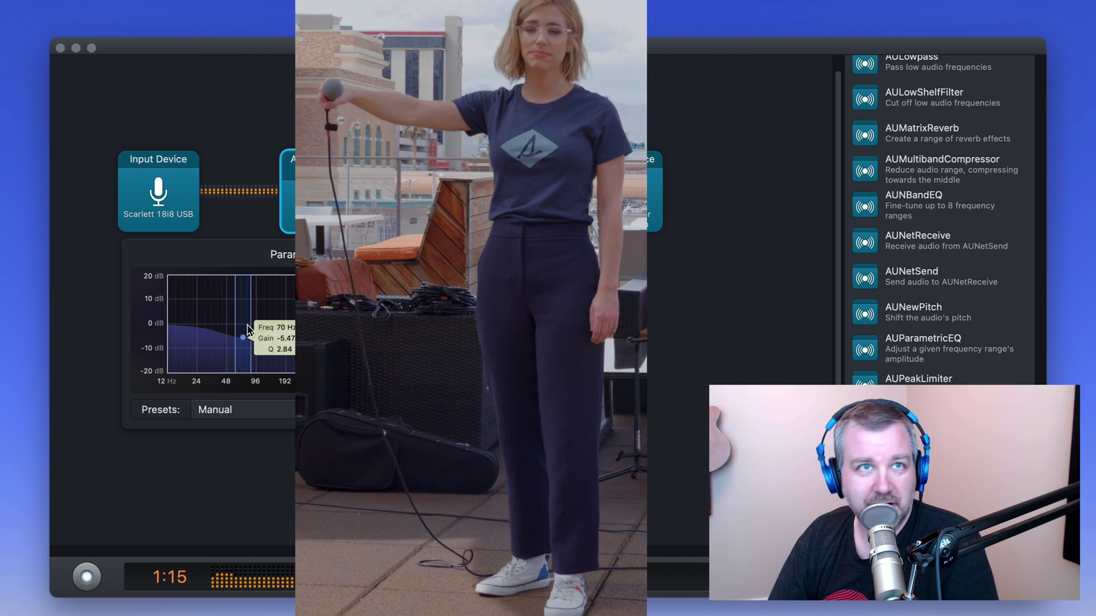
{"action": "left_click_drag", "start_coordinate": [247, 340], "coordinate": [239, 339]}
{"action": "scroll", "coordinate": [239, 340], "scroll_direction": "down", "scroll_amount": 4}
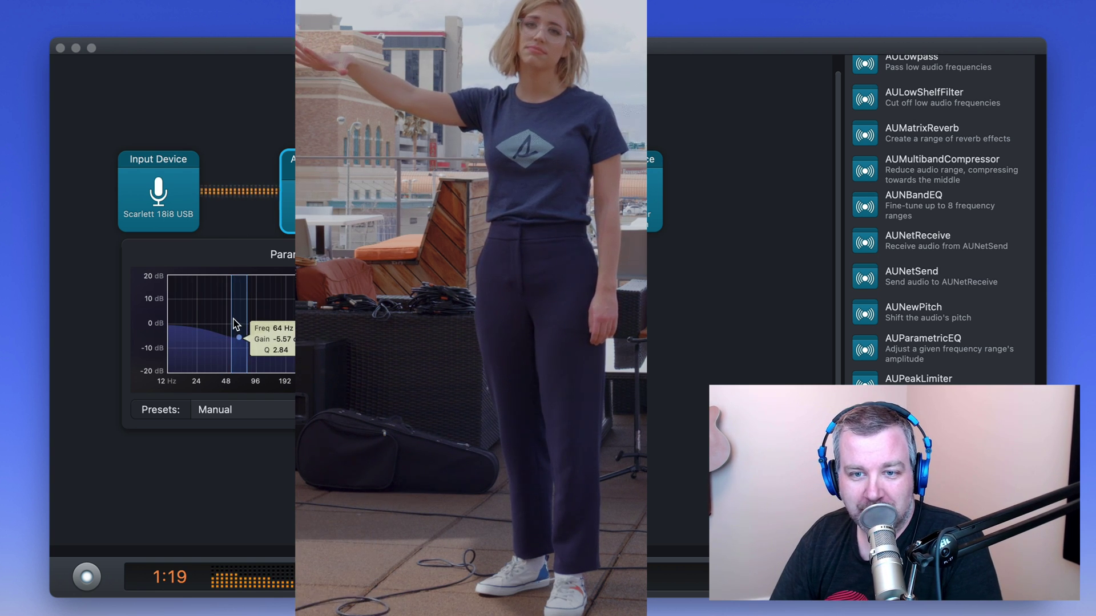
{"action": "scroll", "coordinate": [224, 323], "scroll_direction": "up", "scroll_amount": 1}
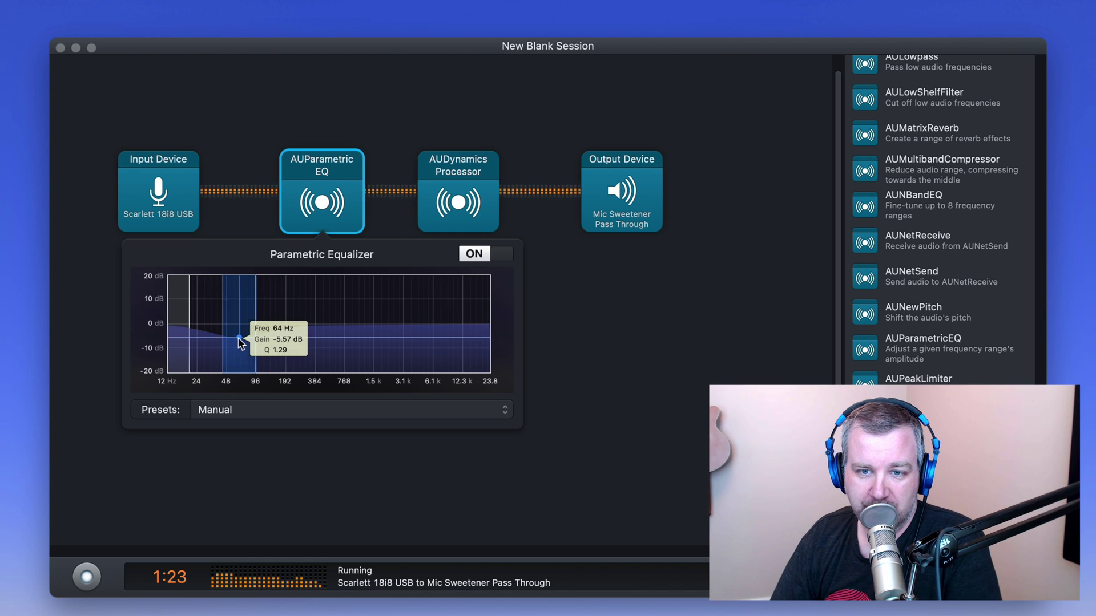
{"action": "left_click_drag", "start_coordinate": [239, 338], "coordinate": [249, 338]}
{"action": "left_click", "coordinate": [728, 342]}
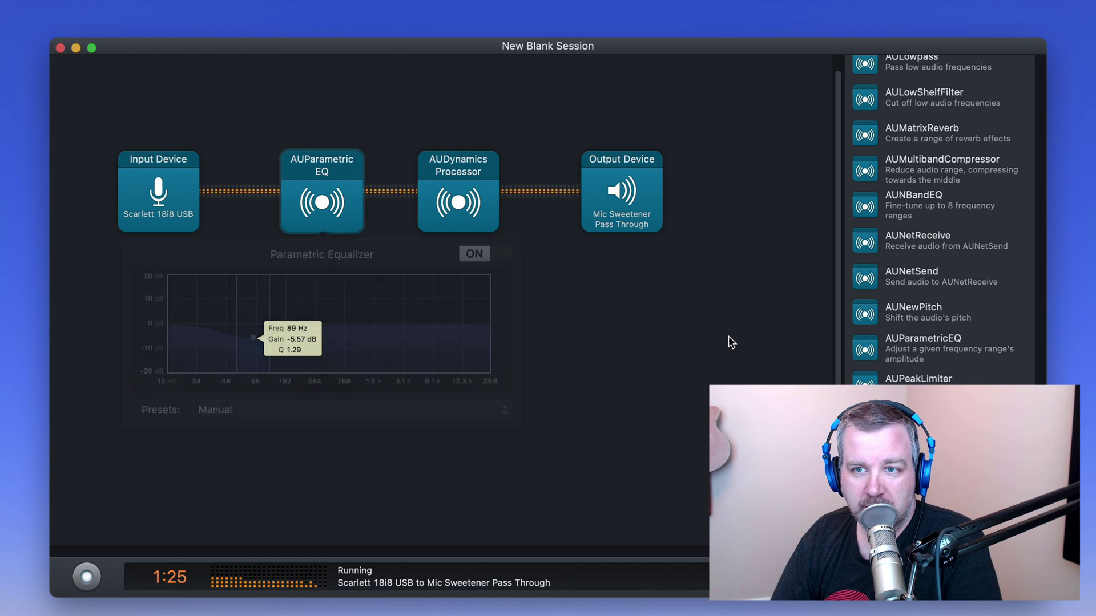
{"action": "left_click", "coordinate": [323, 183]}
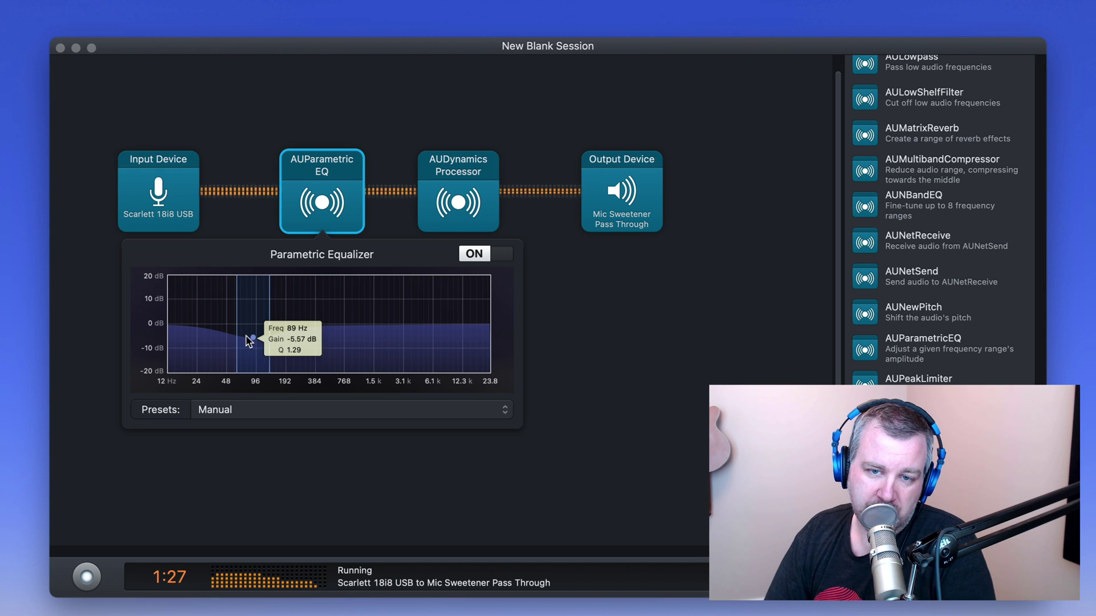
{"action": "mouse_move", "coordinate": [253, 337]}
{"action": "left_mouse_down"}
{"action": "mouse_move", "coordinate": [253, 326]}
{"action": "mouse_move", "coordinate": [249, 335]}
{"action": "mouse_move", "coordinate": [270, 336]}
{"action": "mouse_move", "coordinate": [411, 316]}
{"action": "mouse_move", "coordinate": [421, 301]}
{"action": "mouse_move", "coordinate": [422, 343]}
{"action": "mouse_move", "coordinate": [225, 337]}
{"action": "mouse_move", "coordinate": [240, 337]}
{"action": "left_mouse_up"}
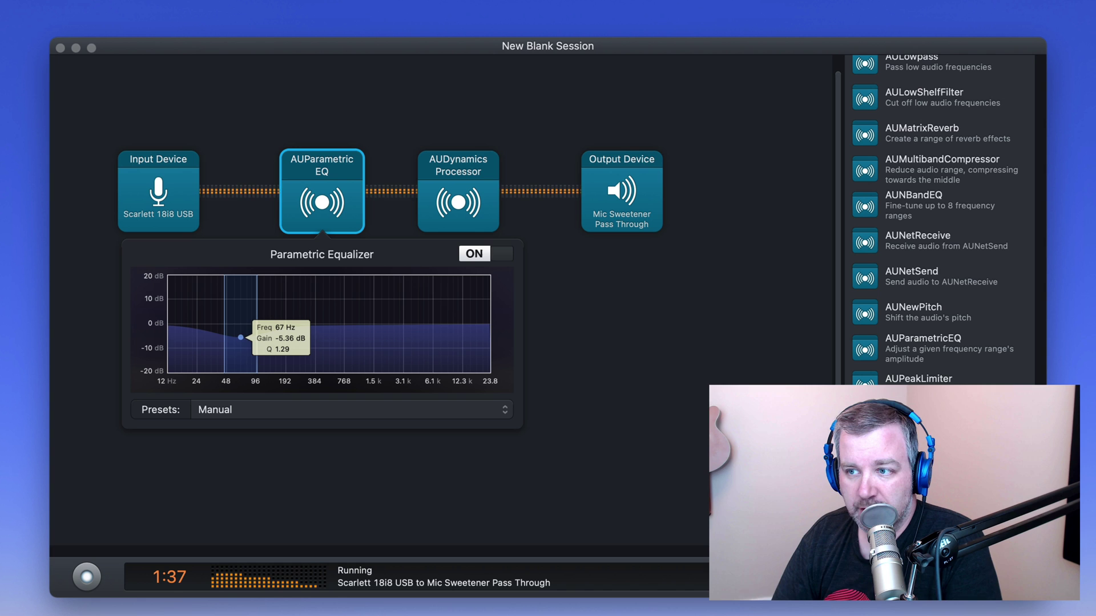
{"action": "left_click_drag", "start_coordinate": [886, 352], "coordinate": [468, 206]}
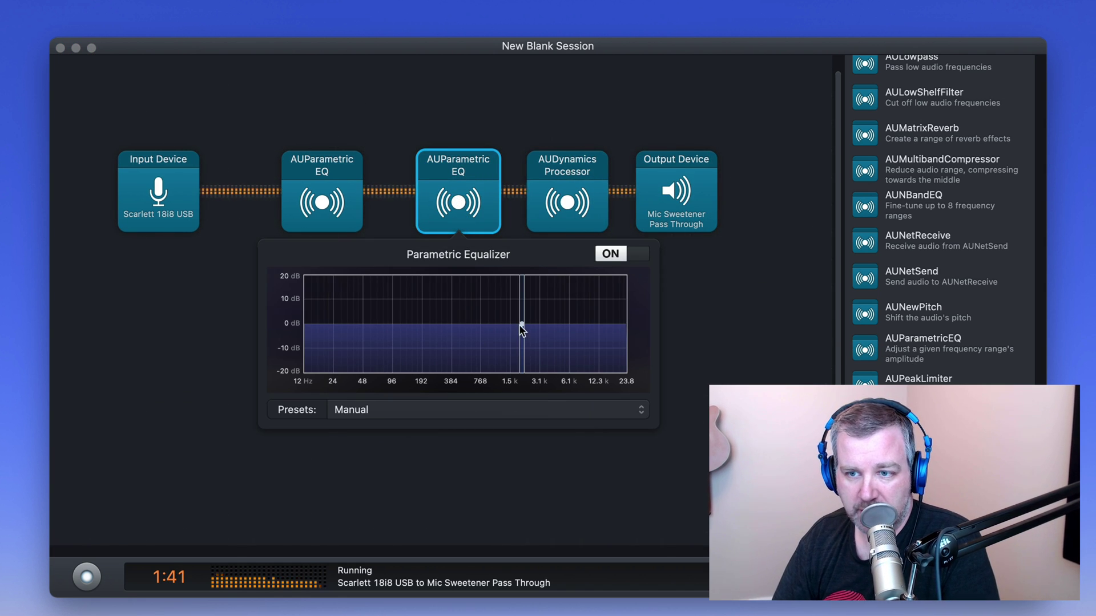
{"action": "left_click_drag", "start_coordinate": [521, 323], "coordinate": [600, 305]}
Steepen the AUDynamics Processor expansion curve and raise its threshold to about -56 dB
{"action": "left_click", "coordinate": [567, 203]}
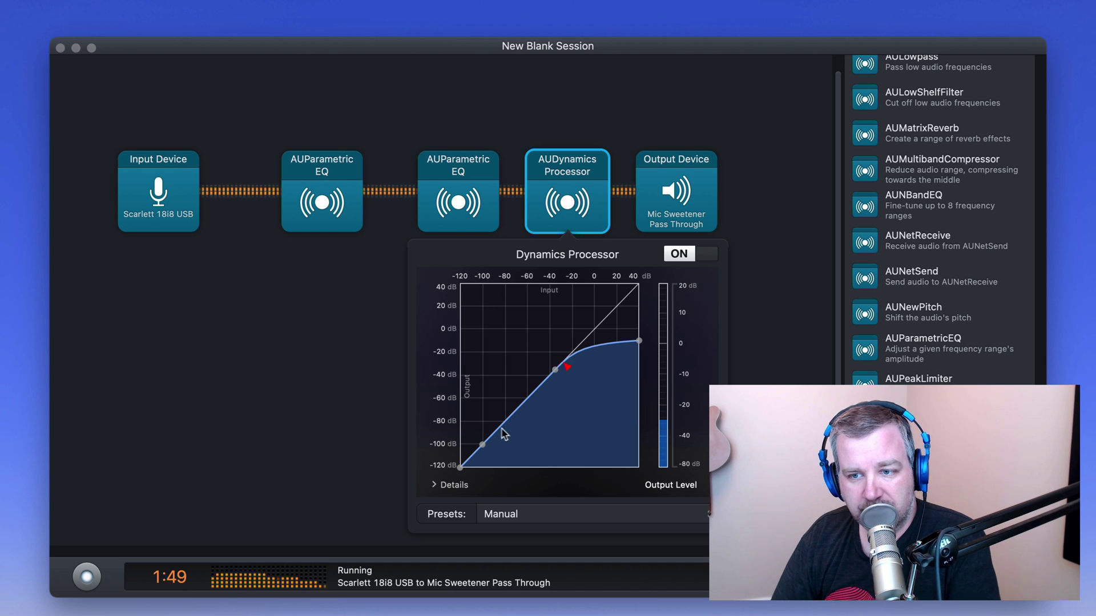
{"action": "left_click_drag", "start_coordinate": [469, 460], "coordinate": [511, 446]}
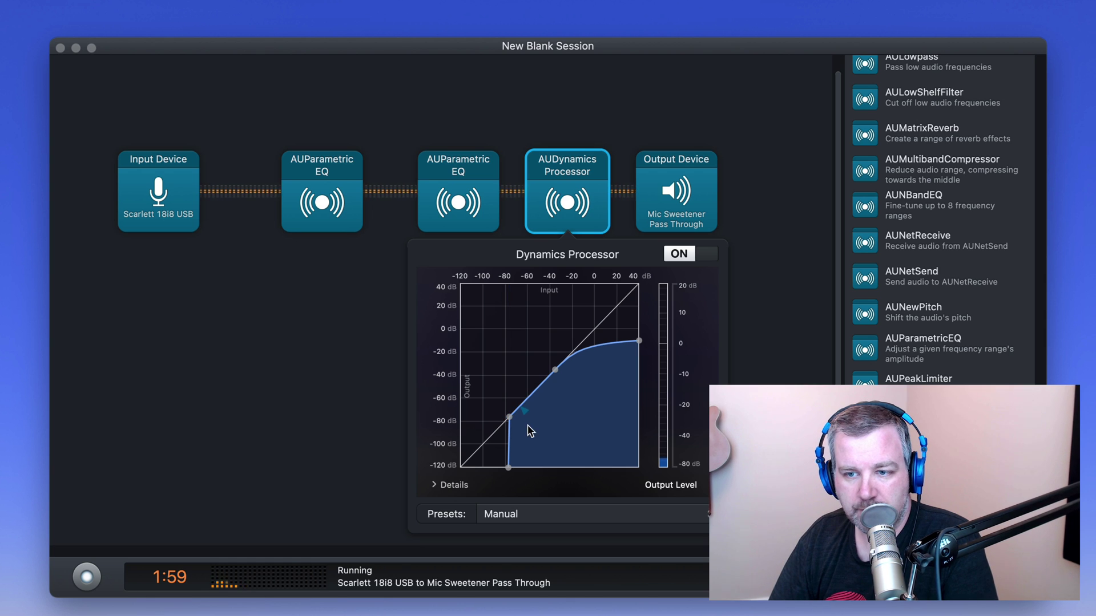
{"action": "left_click_drag", "start_coordinate": [506, 417], "coordinate": [530, 420]}
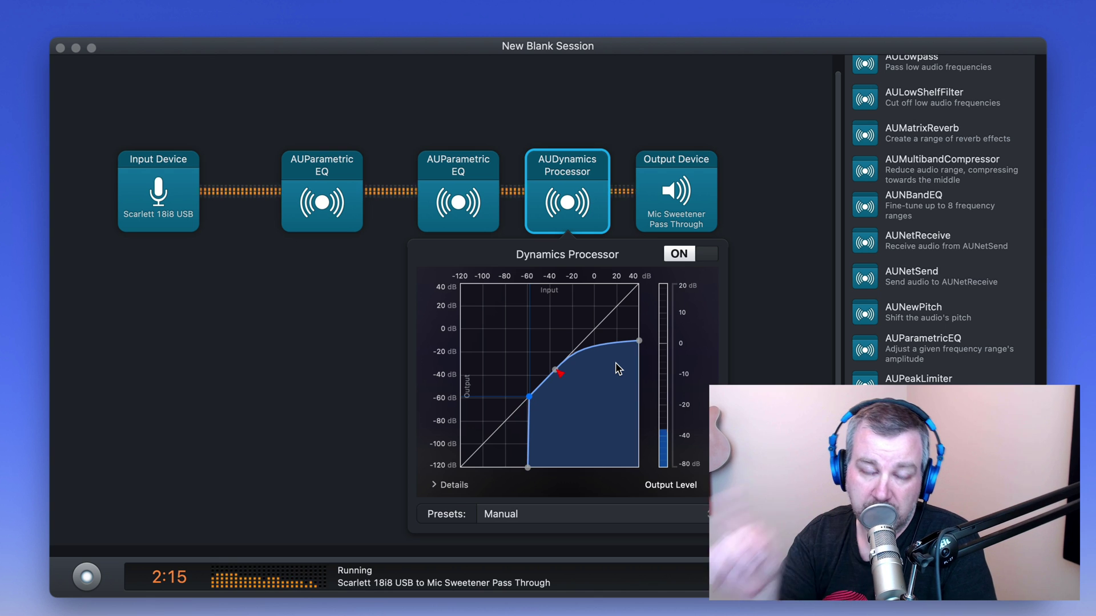
{"action": "left_click", "coordinate": [788, 359]}
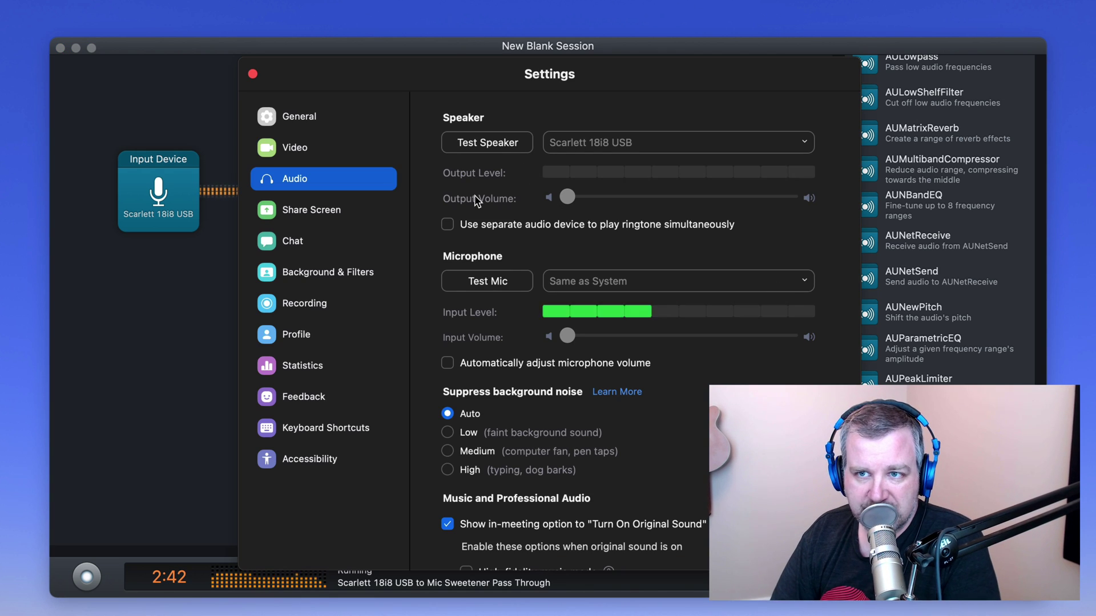
Choose Mic Sweetener Pass Through as Zoom's microphone and close Zoom's settings
{"action": "left_click", "coordinate": [759, 288]}
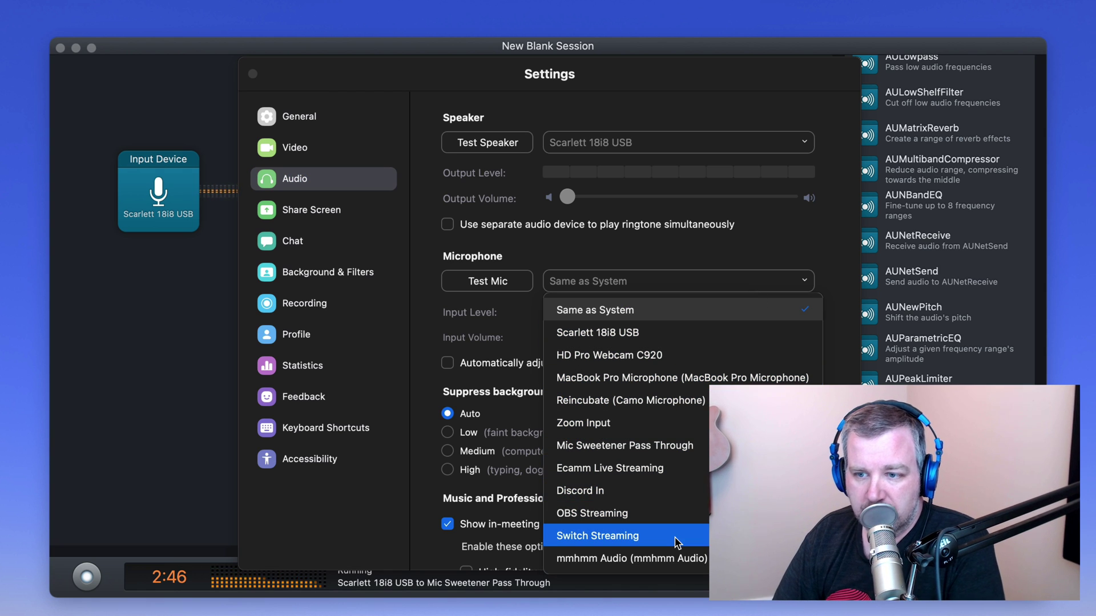
{"action": "left_click", "coordinate": [685, 449]}
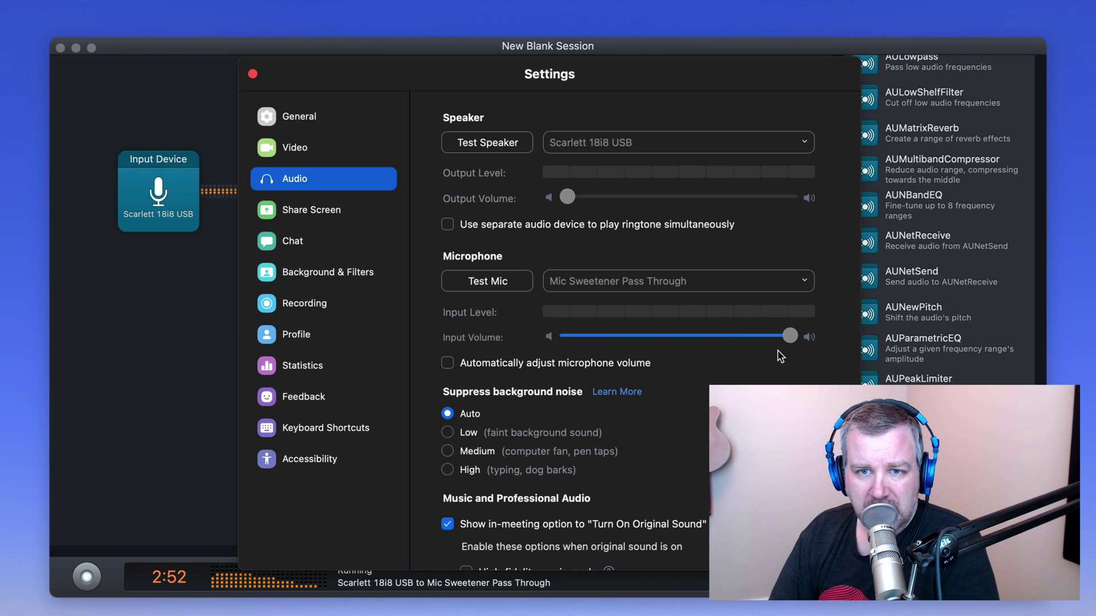
{"action": "left_click", "coordinate": [151, 374]}
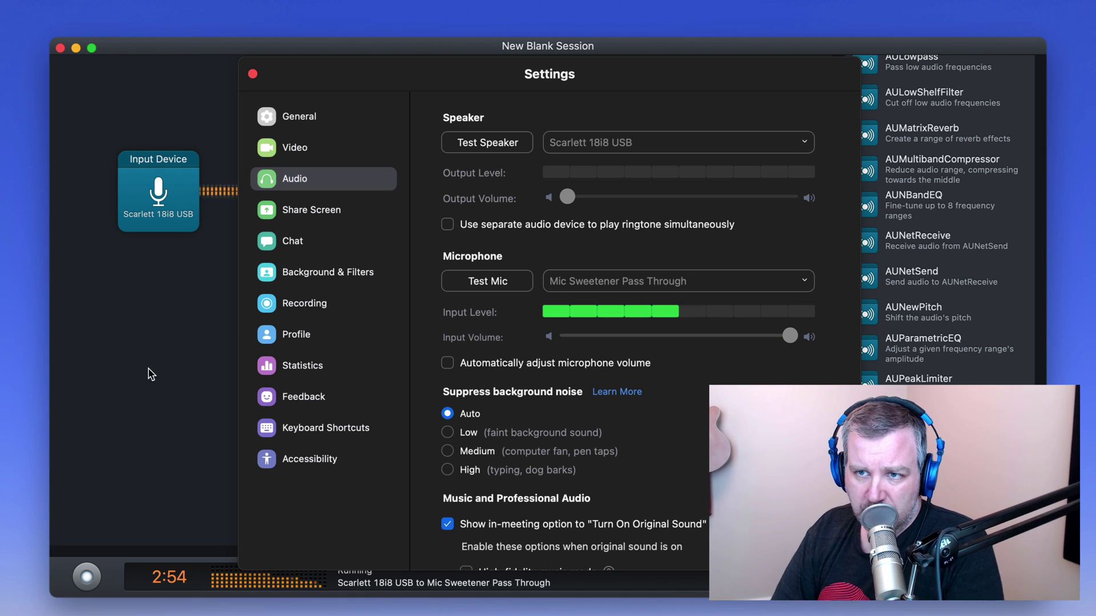
{"action": "left_click", "coordinate": [253, 74]}
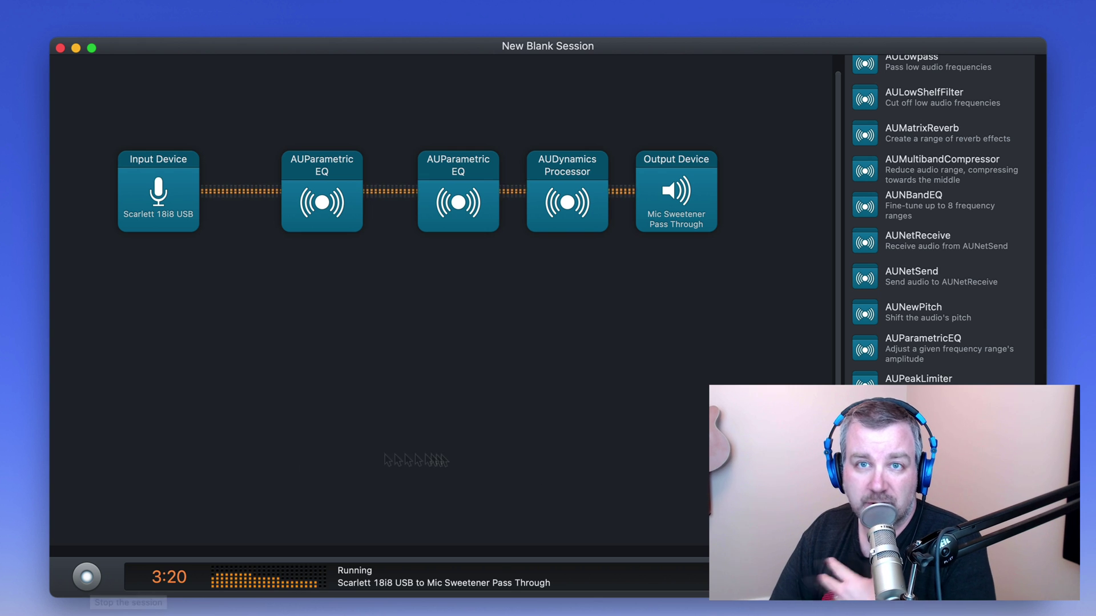
Stop the Audio Hijack session, bring up Zoom's audio settings, then start the session again
{"action": "left_click", "coordinate": [89, 575]}
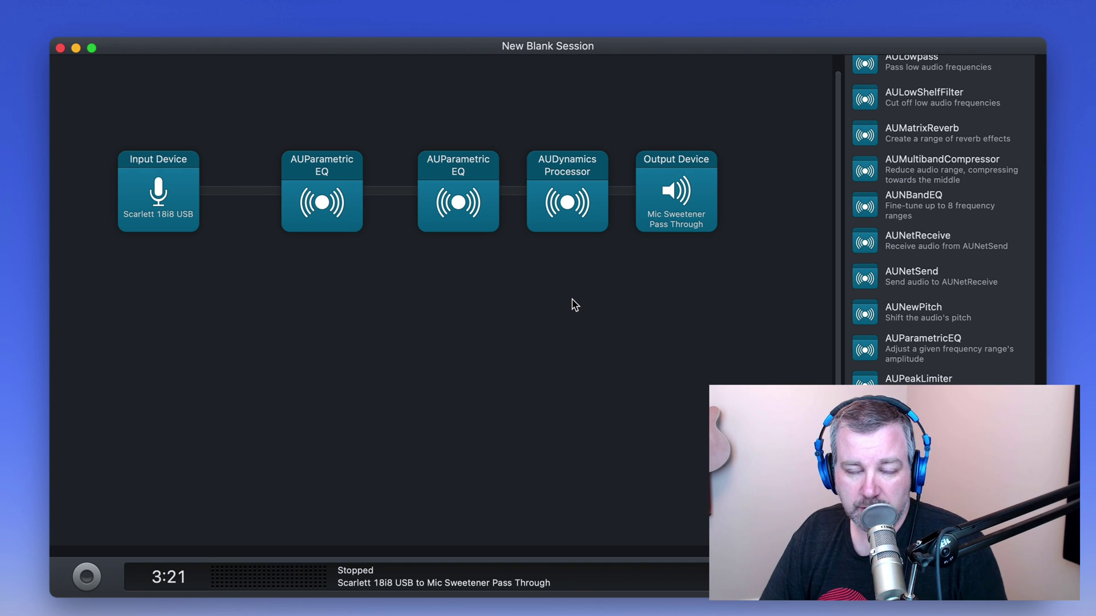
{"action": "key", "text": "super+Tab"}
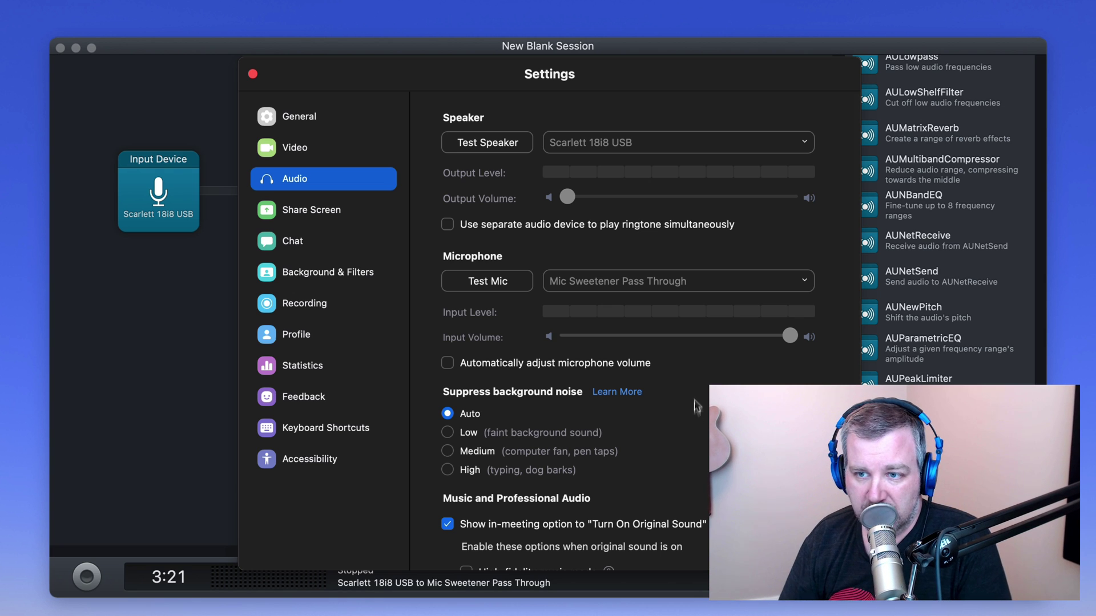
{"action": "left_click", "coordinate": [88, 578]}
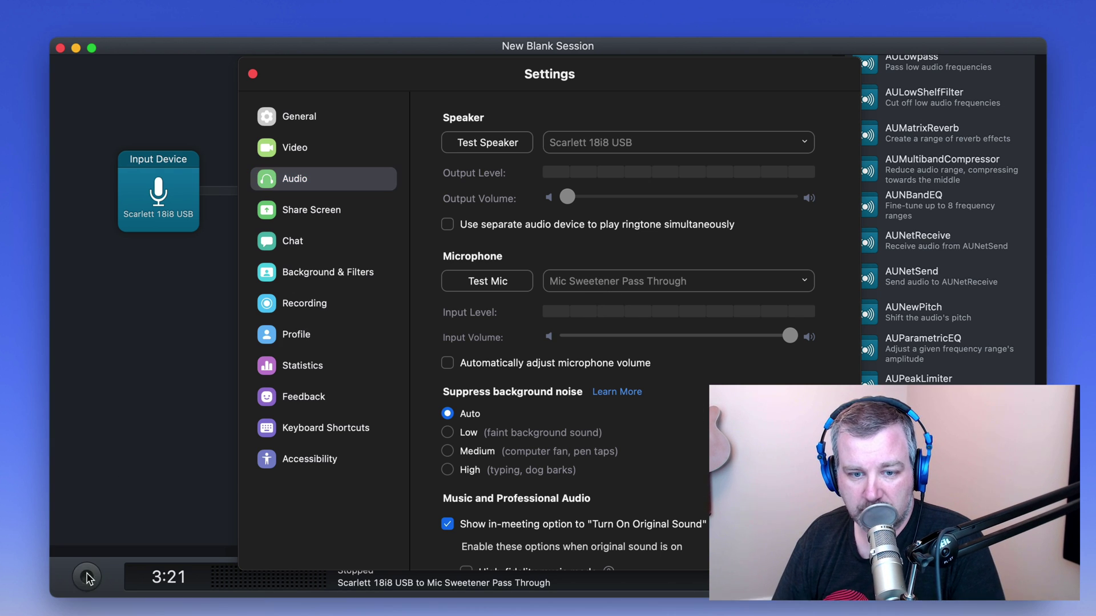
{"action": "left_click", "coordinate": [88, 578]}
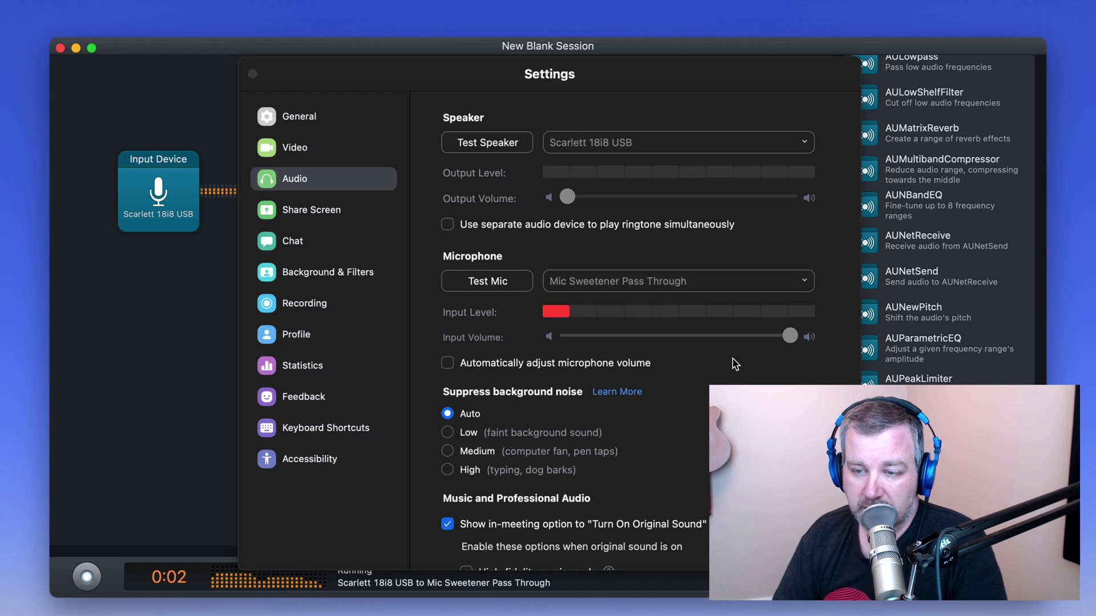